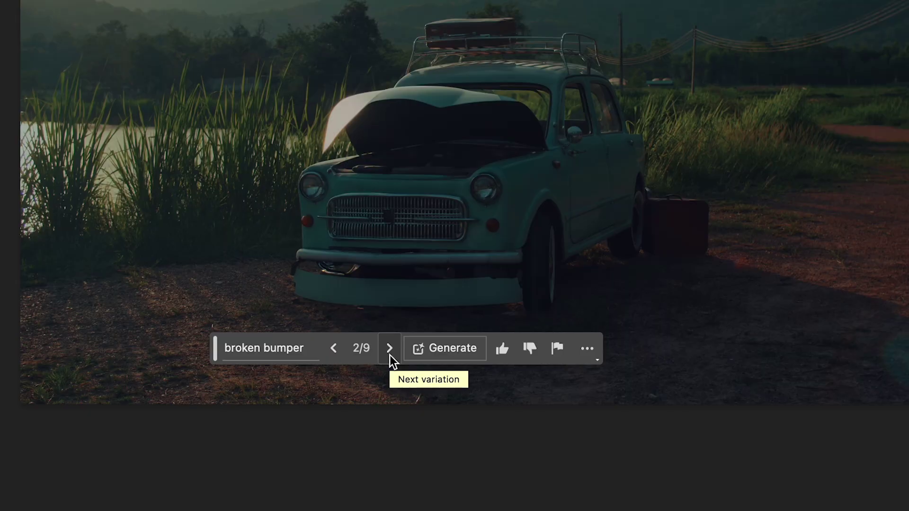
Switch the broken bumper to variation 3 of 9, with the bumper lying on the ground.
click(390, 349)
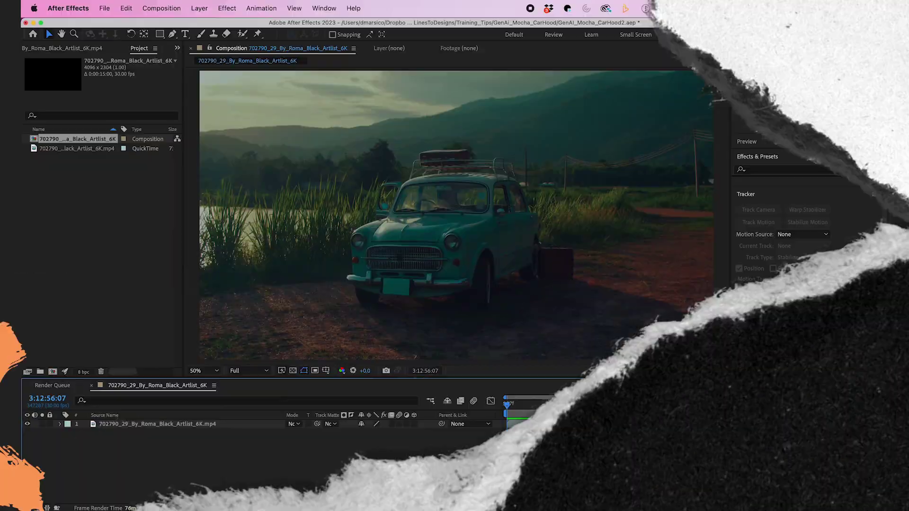
Save the composition's first frame as a Photoshop Layers file.
key(Home)
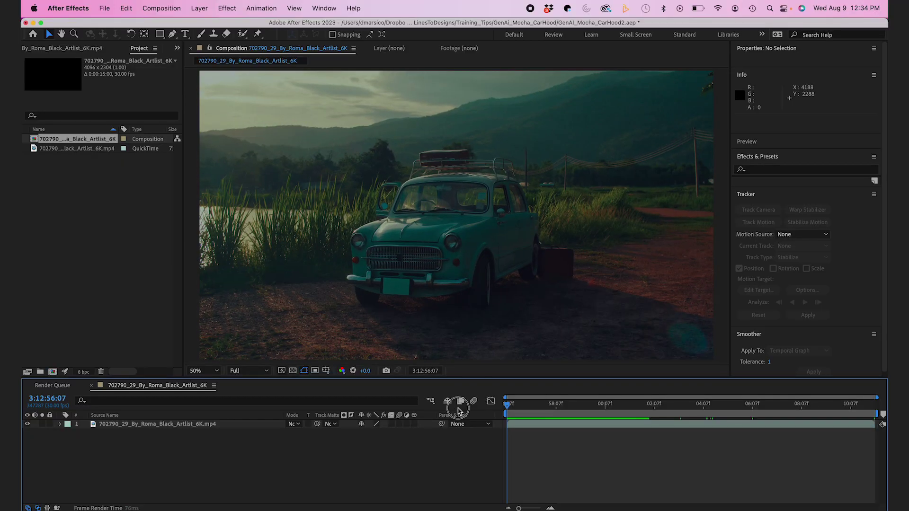
click(152, 4)
mouse_move(184, 141)
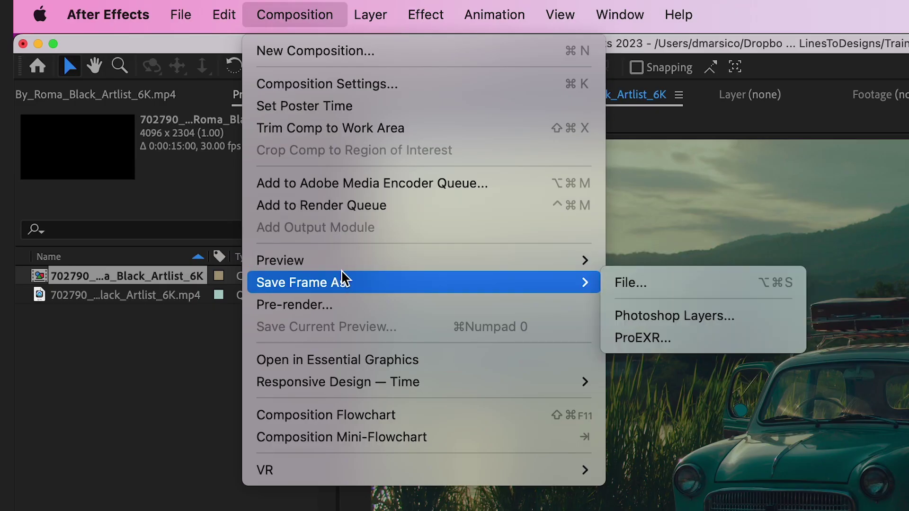
click(640, 316)
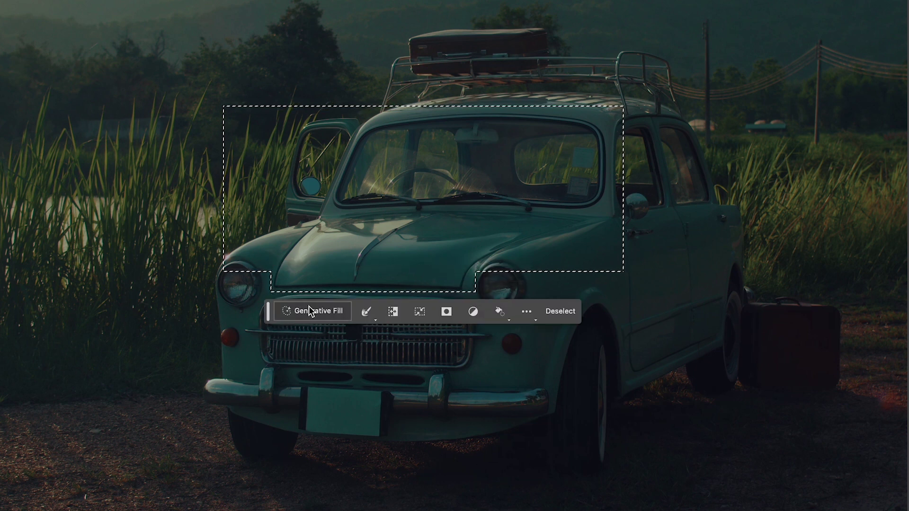
Generative-fill the selected hood area with the prompt 'engine hood open'.
click(309, 306)
text(enging)
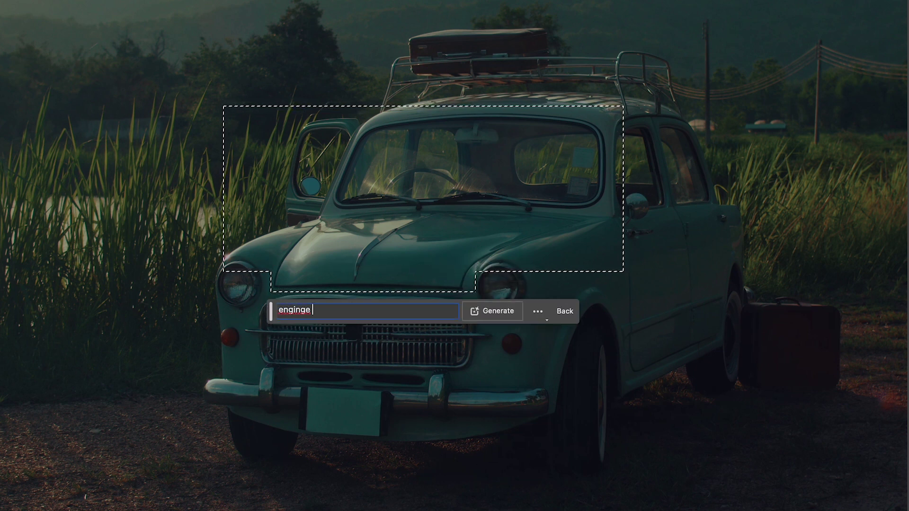
key(BackSpace)
text(e hood )
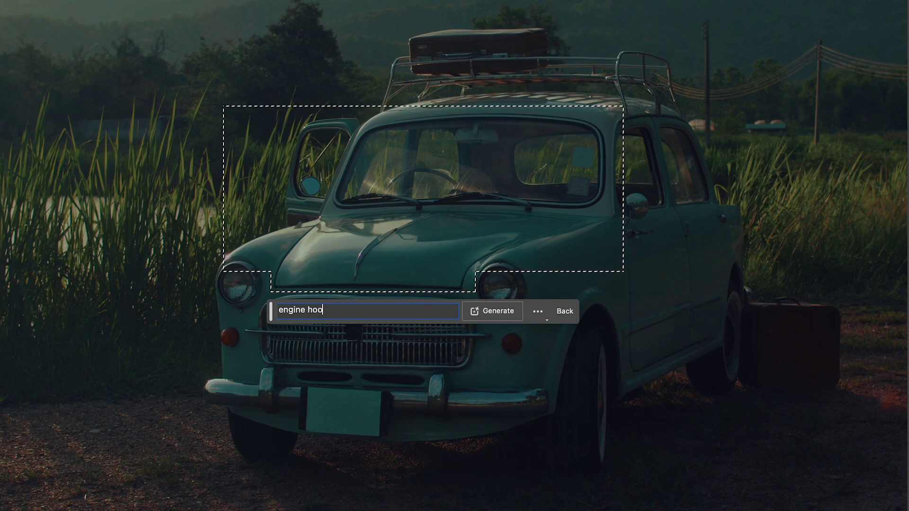
text(open)
key(Return)
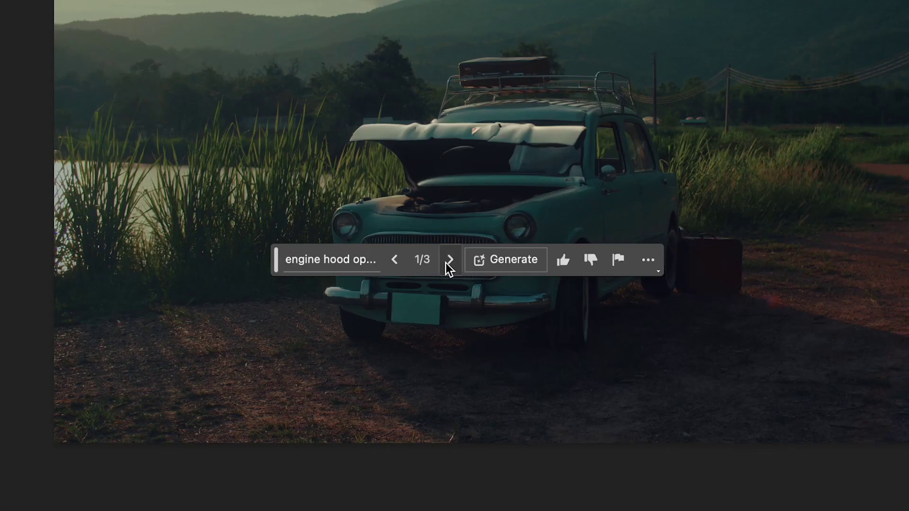
Browse the hood variations, generate more, and settle on variation 1 of 9.
click(448, 262)
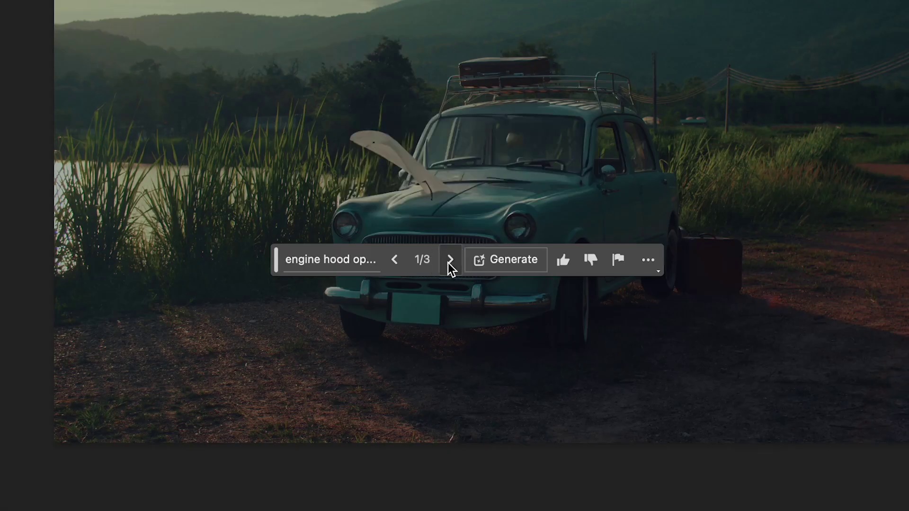
click(393, 260)
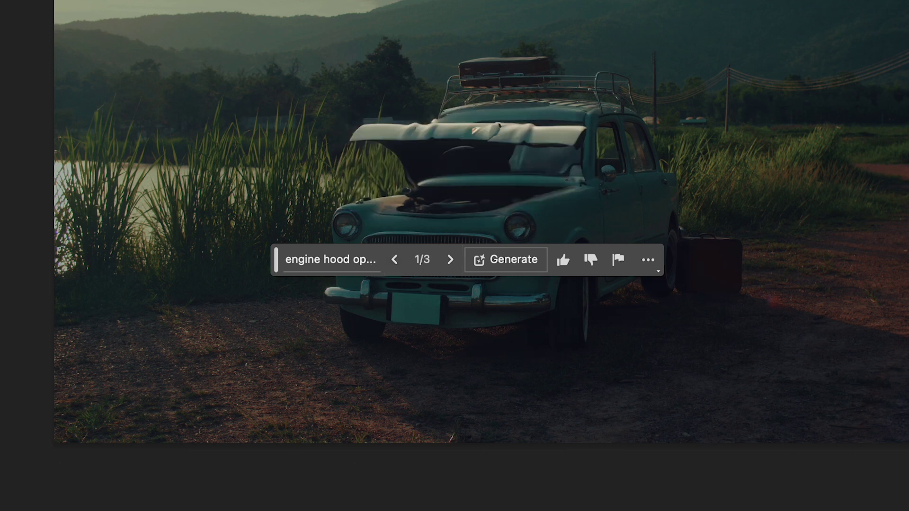
click(487, 261)
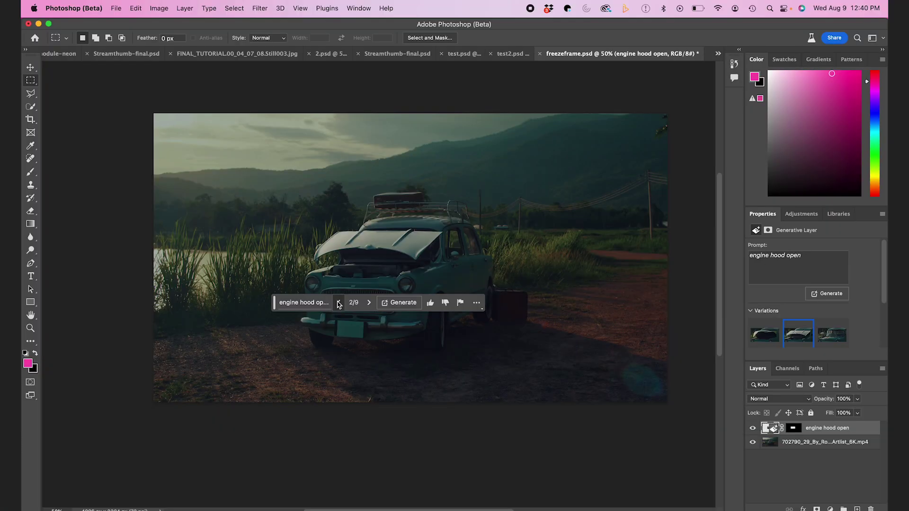
click(339, 305)
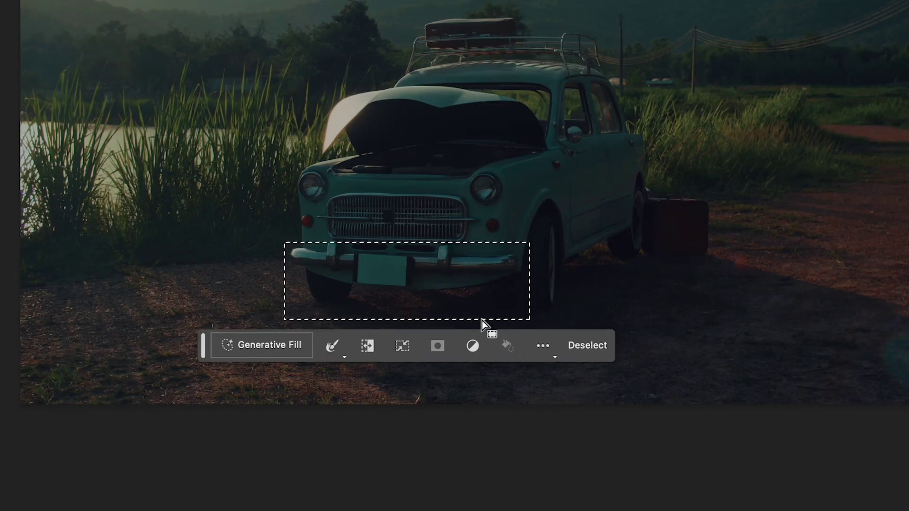
Generate 'bumper falling off' on the bumper and pick variation 3 of 9.
click(278, 346)
text(bumper fe)
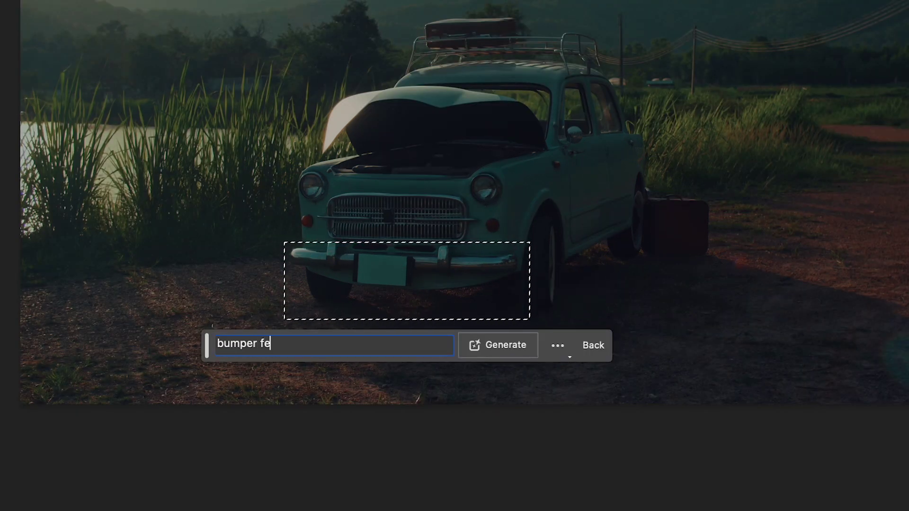
key(BackSpace)
text(alling off)
click(506, 351)
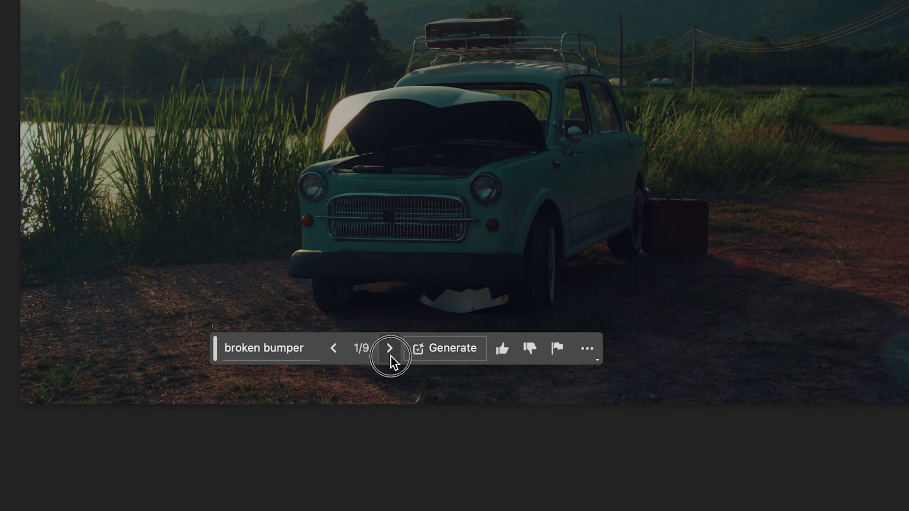
click(390, 349)
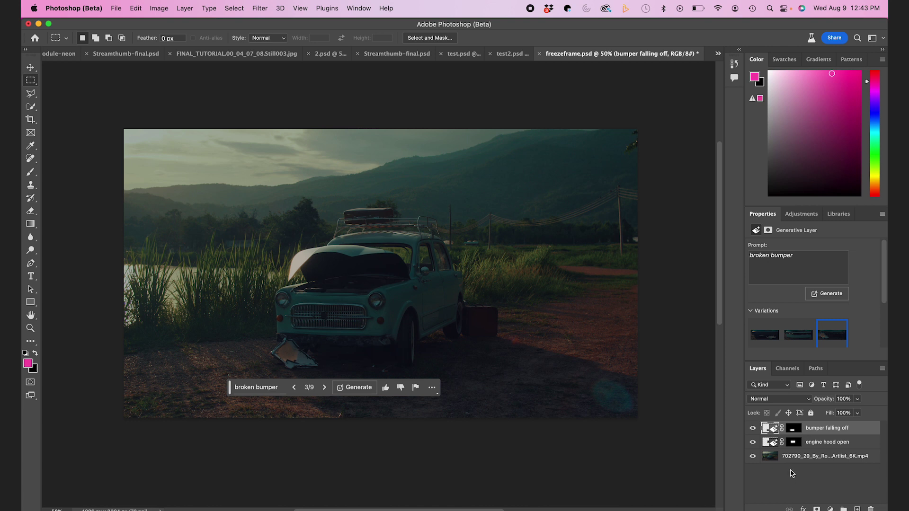
Select the field area behind the power lines with a rectangular marquee.
click(792, 473)
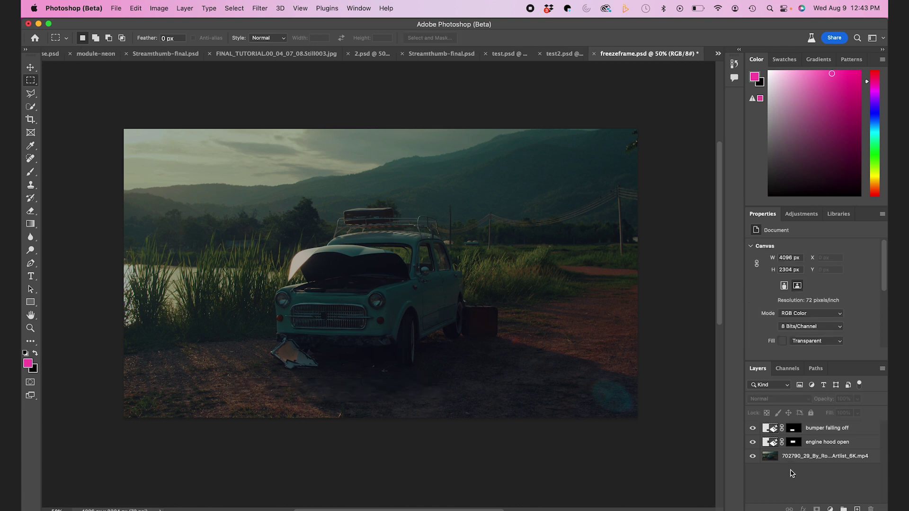
click(827, 428)
drag(529, 182, 610, 256)
drag(505, 191, 642, 268)
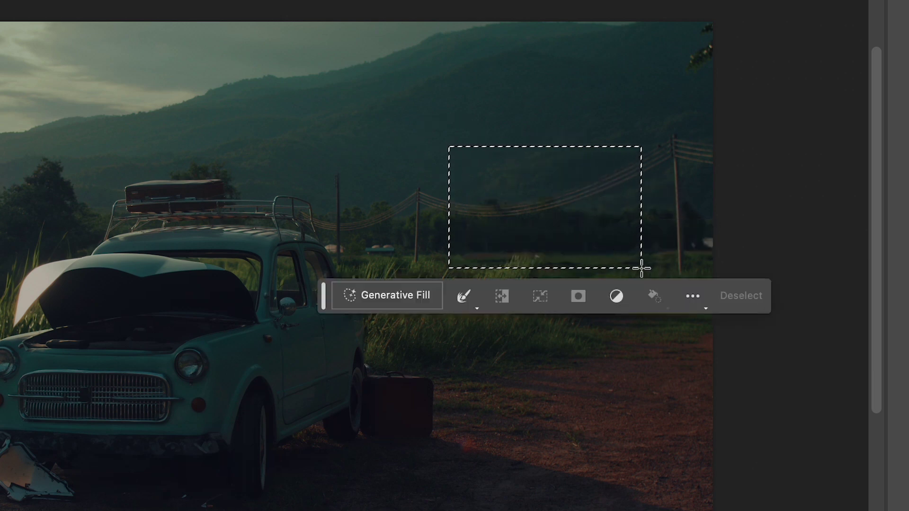
Generate 'spooky hotel' in the field and pick the two-storey house, variation 3 of 3.
click(395, 296)
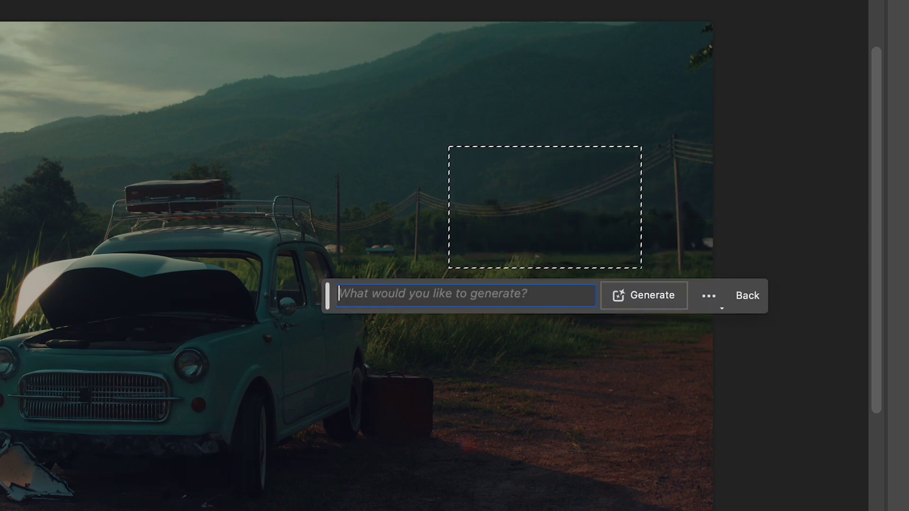
text(spooky h)
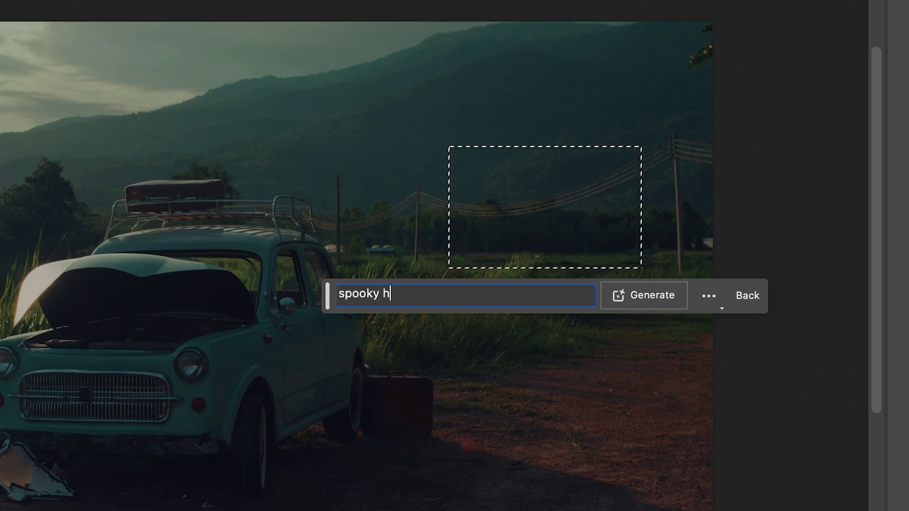
text(otel)
key(Return)
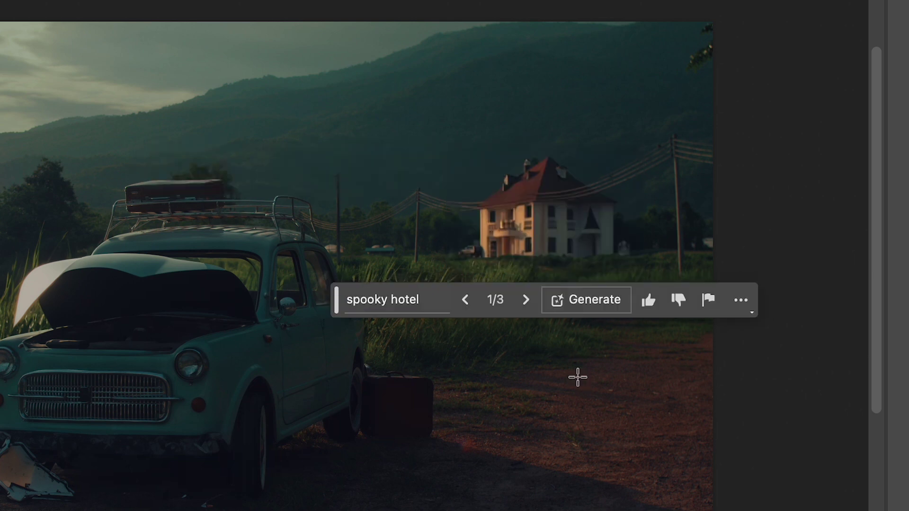
click(527, 300)
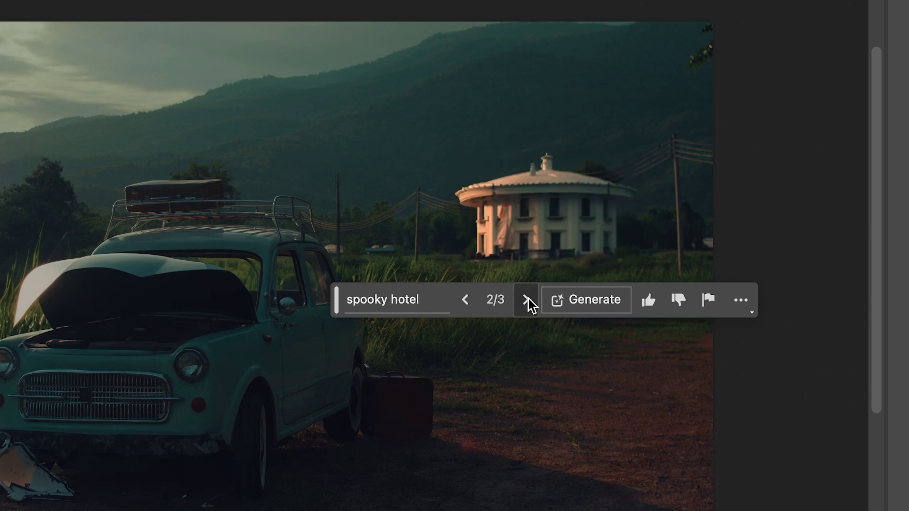
click(527, 300)
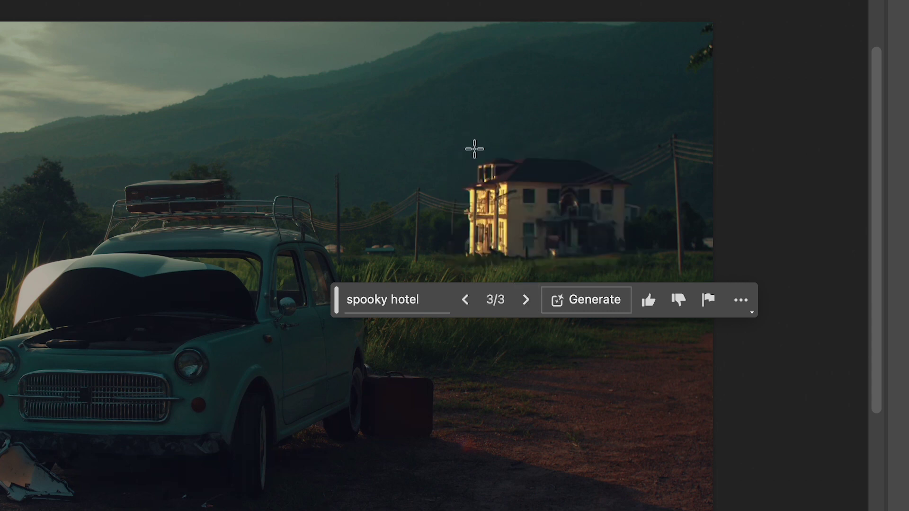
Generate 'abandoned' on the house's left section and view the next variation.
drag(467, 160, 520, 255)
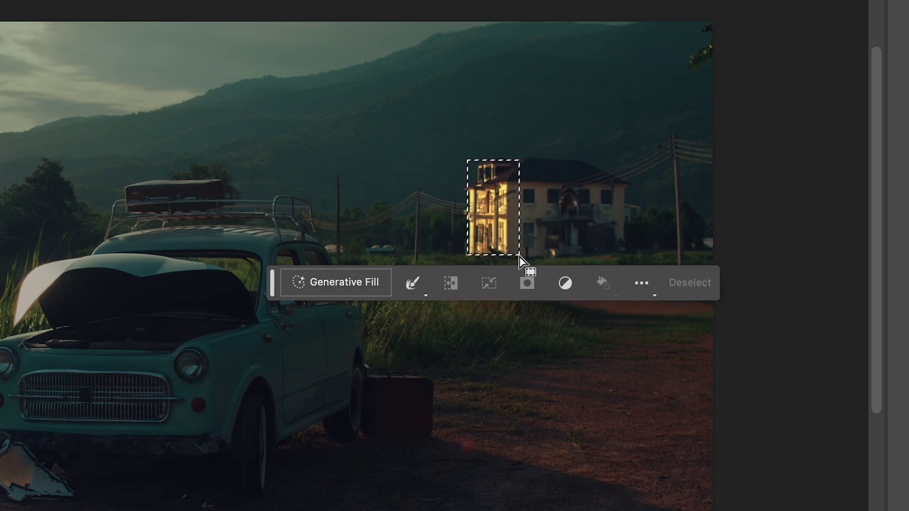
click(372, 274)
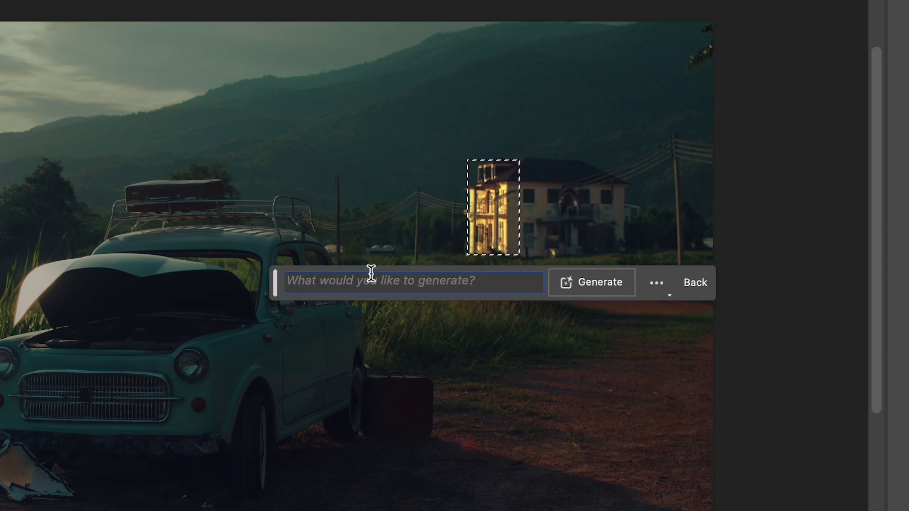
text(abandoned)
key(Return)
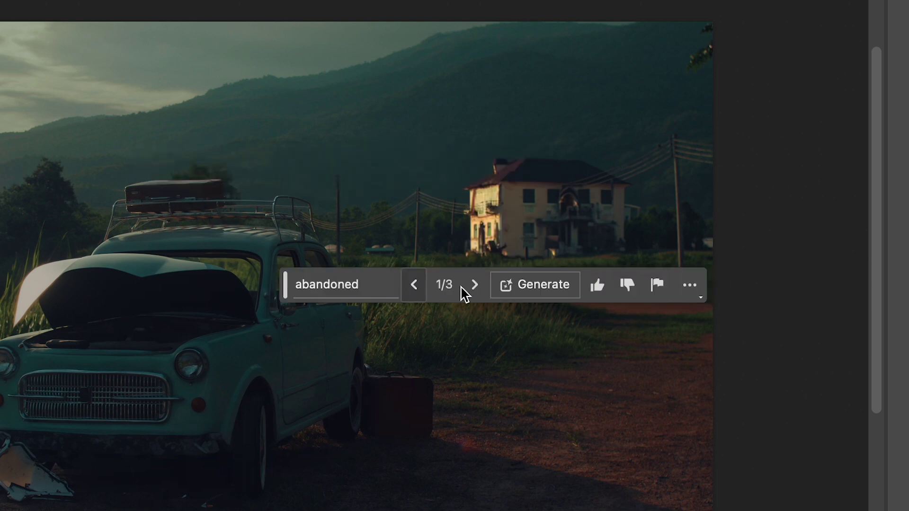
click(474, 285)
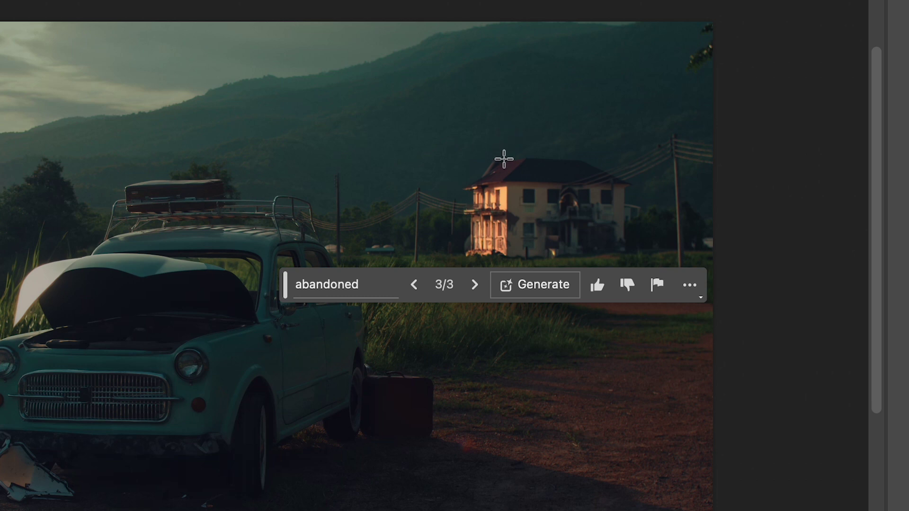
Generate 'overgrown vines' over part of the house and cycle through its variations.
drag(507, 173, 544, 262)
click(399, 286)
text(overgr)
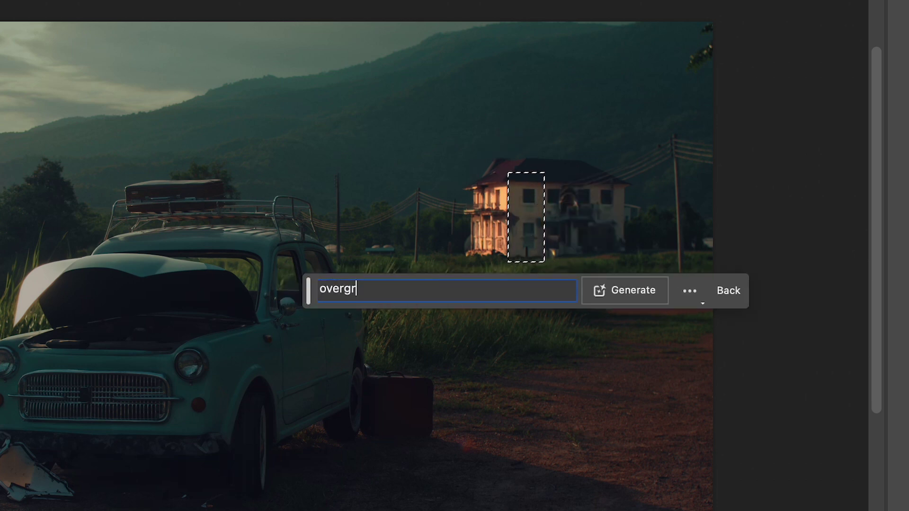
text(own vines)
key(Return)
click(503, 293)
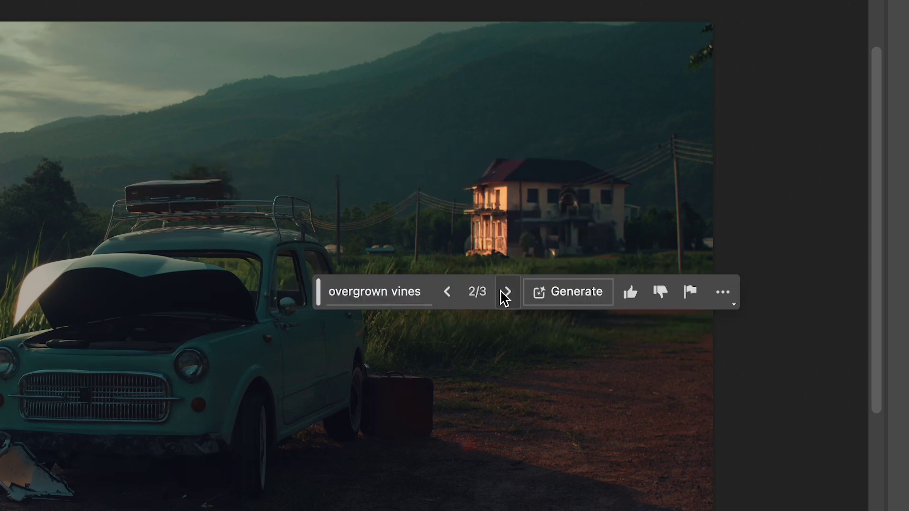
click(506, 292)
click(447, 291)
click(447, 292)
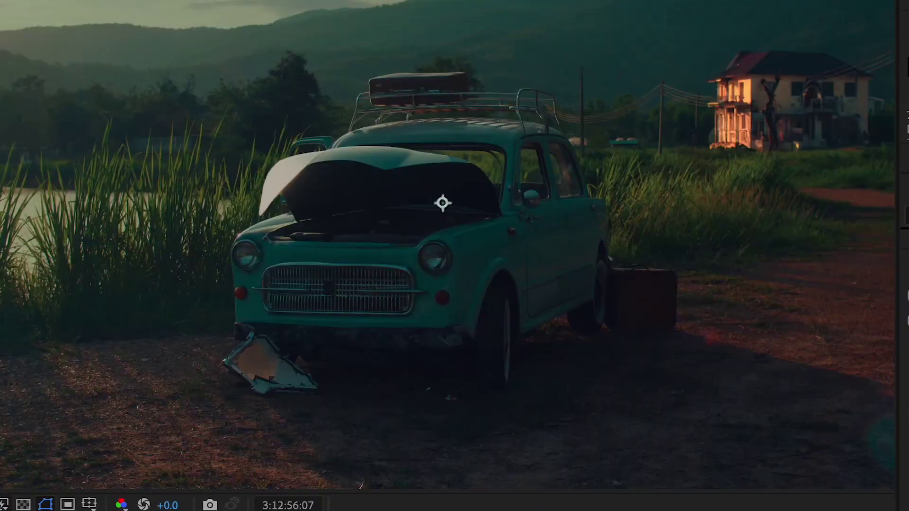
Preview the bumper patch layer and scrub the clip frames back to the start.
click(42, 432)
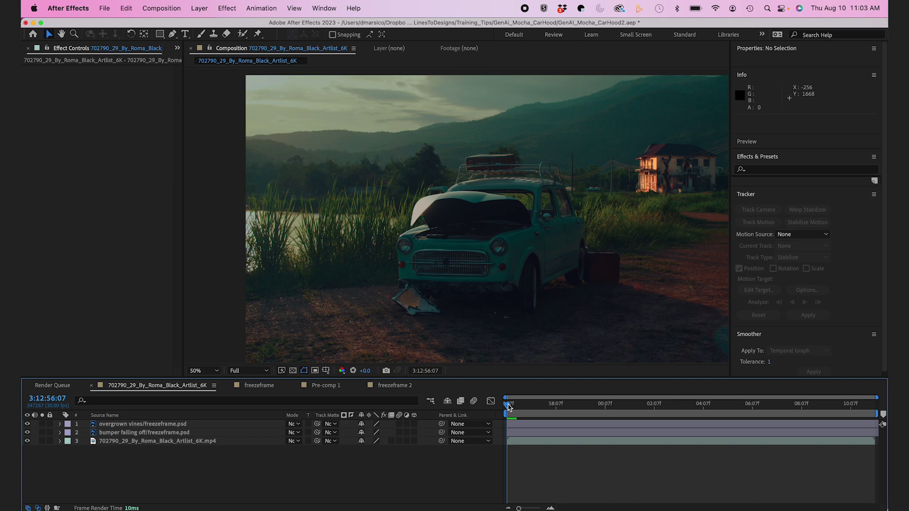
mouse_move(509, 406)
mouse_down()
mouse_move(761, 411)
mouse_move(513, 406)
mouse_up()
click(479, 402)
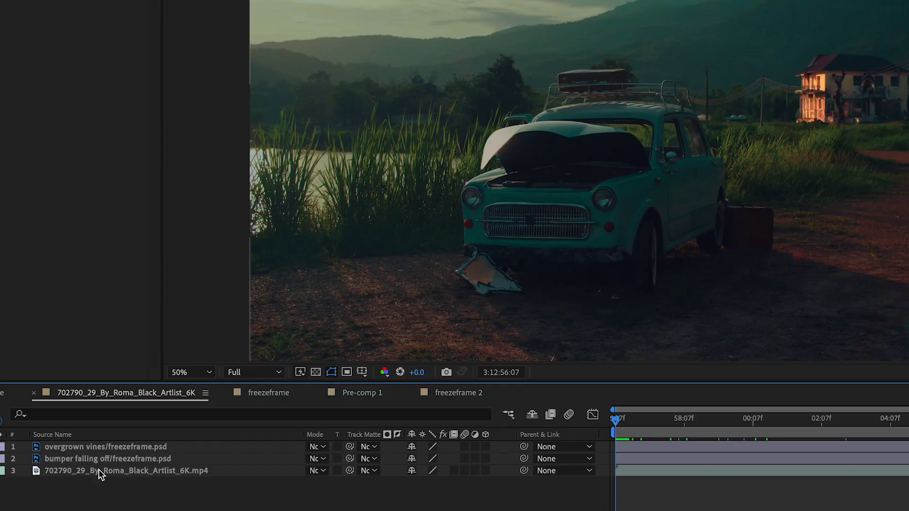
Apply Track in Boris FX Mocha to the car video layer.
click(99, 470)
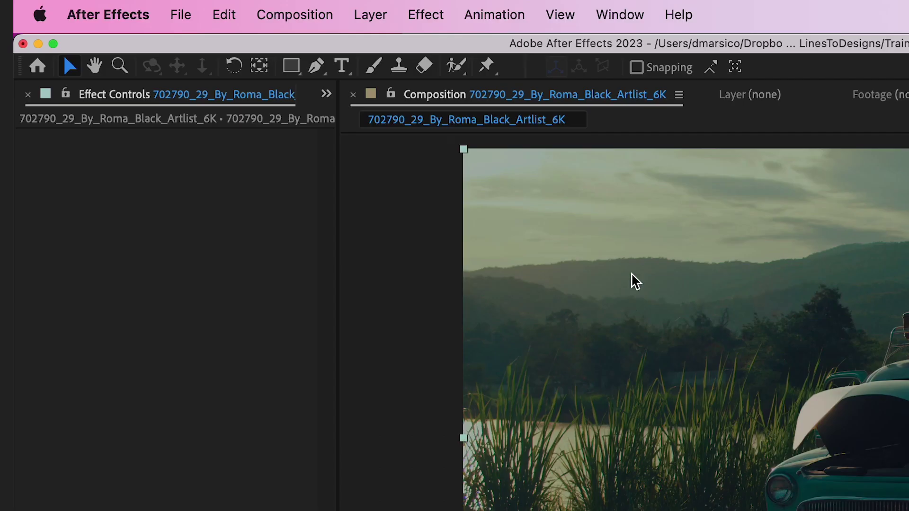
click(503, 4)
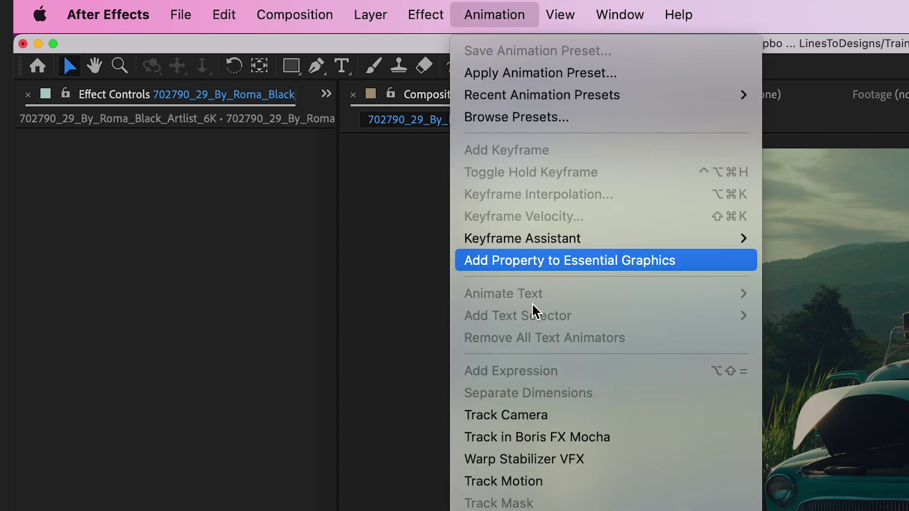
click(540, 440)
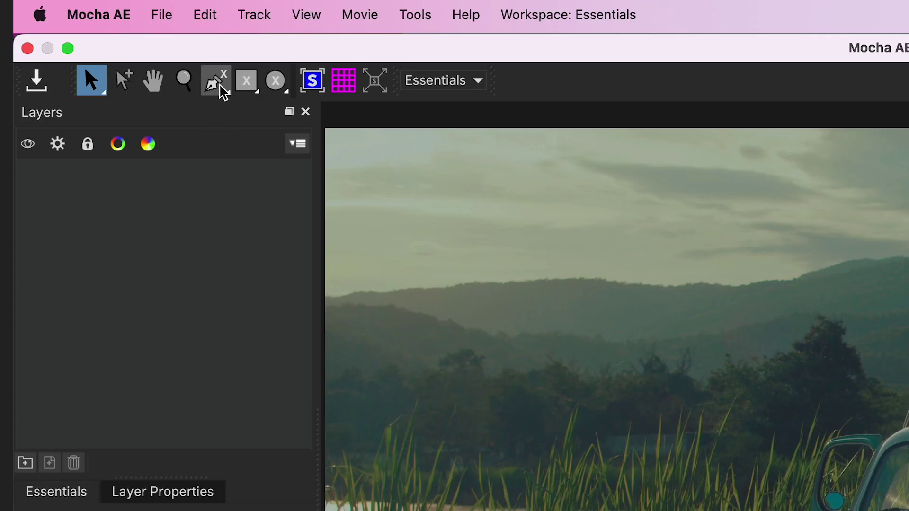
Draw an X-Spline shape around the car's hood and windshield.
click(122, 41)
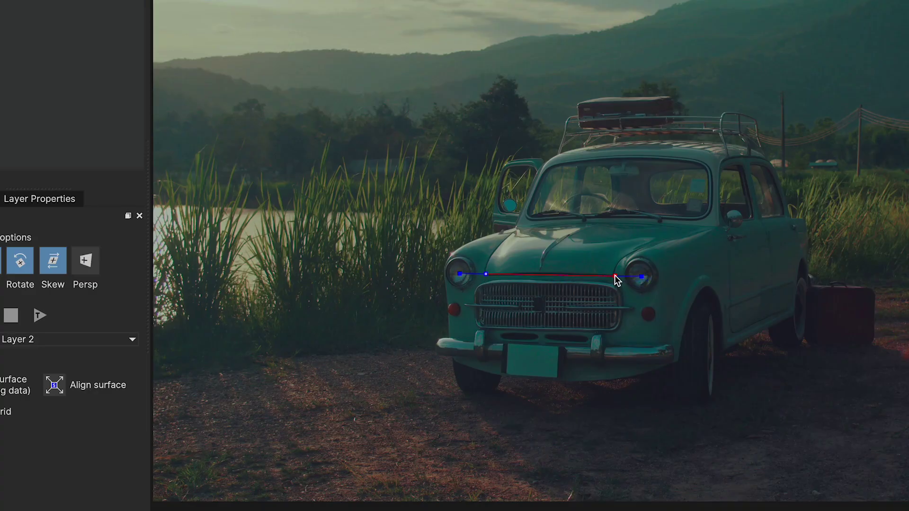
click(680, 196)
click(541, 170)
scroll(543, 173, down, 1)
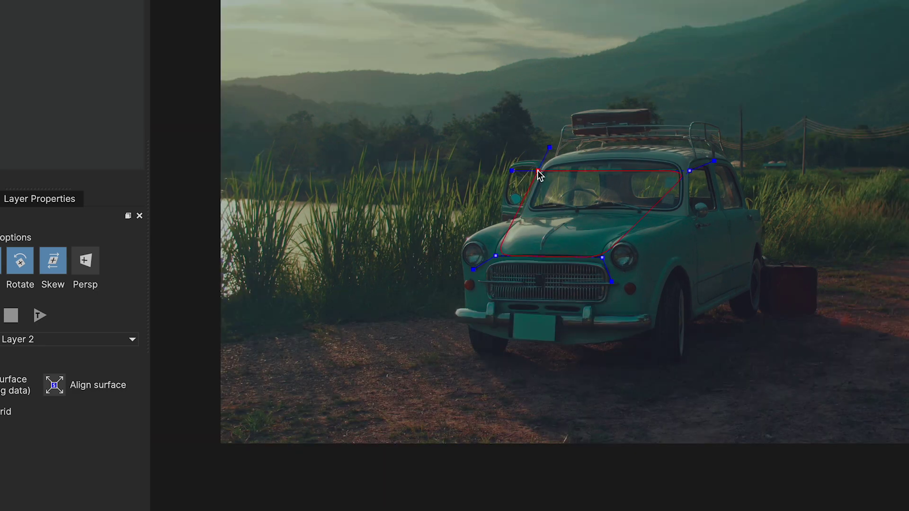
scroll(540, 175, up, 3)
scroll(540, 175, down, 2)
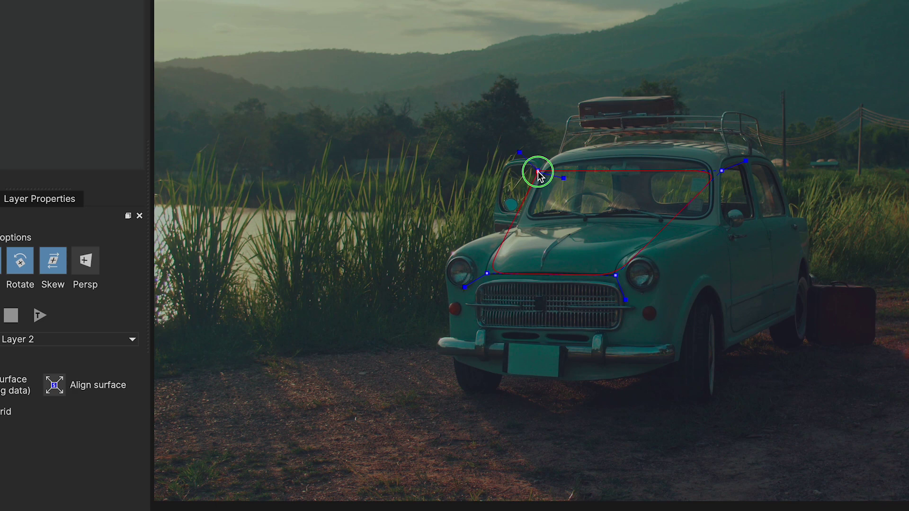
click(539, 171)
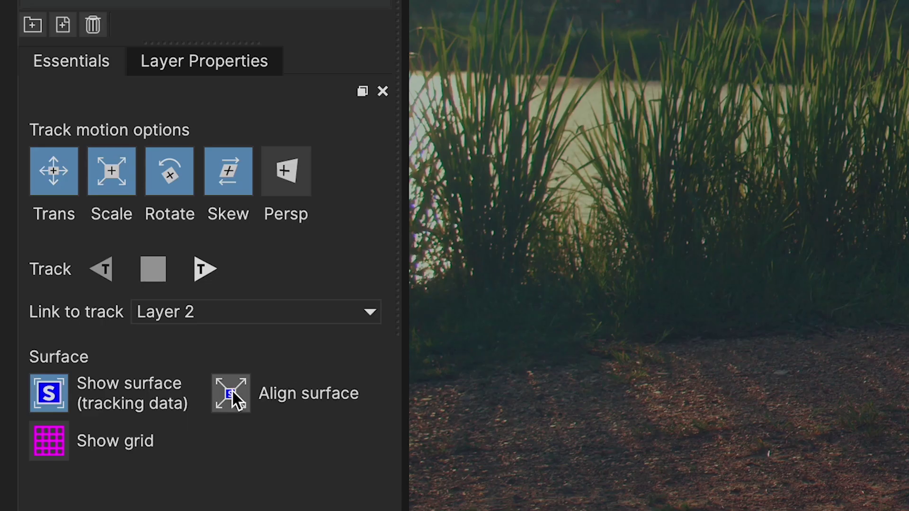
Align the surface, track the shape forward, then return to frame one and deselect.
click(54, 384)
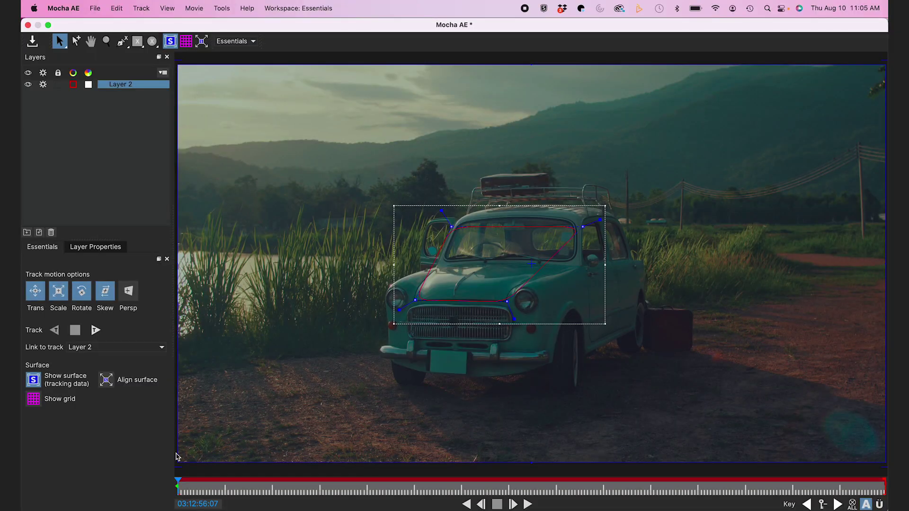
scroll(314, 318, down, 4)
scroll(316, 319, up, 4)
scroll(347, 309, down, 4)
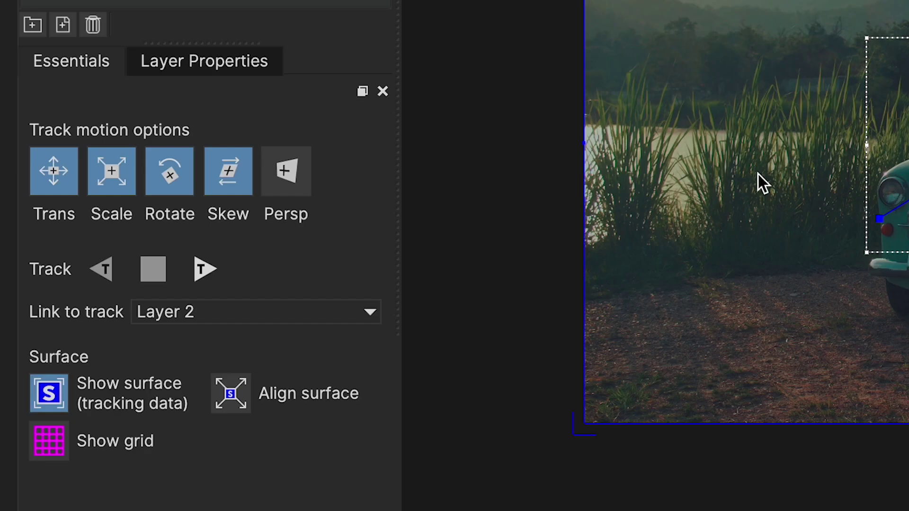
click(217, 267)
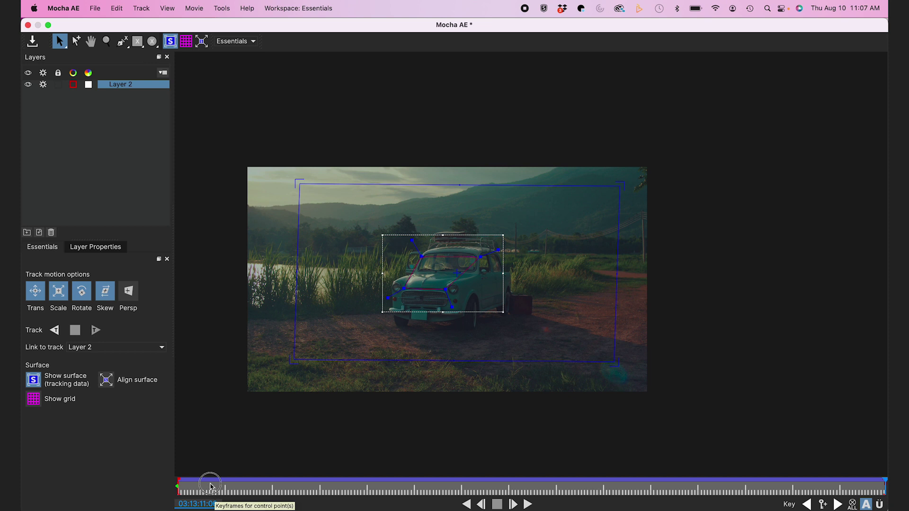
drag(209, 488, 164, 488)
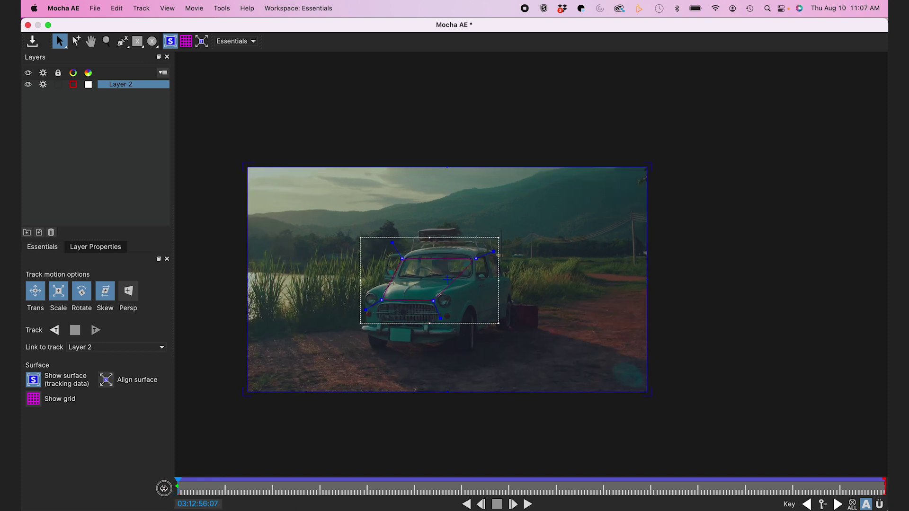
click(126, 149)
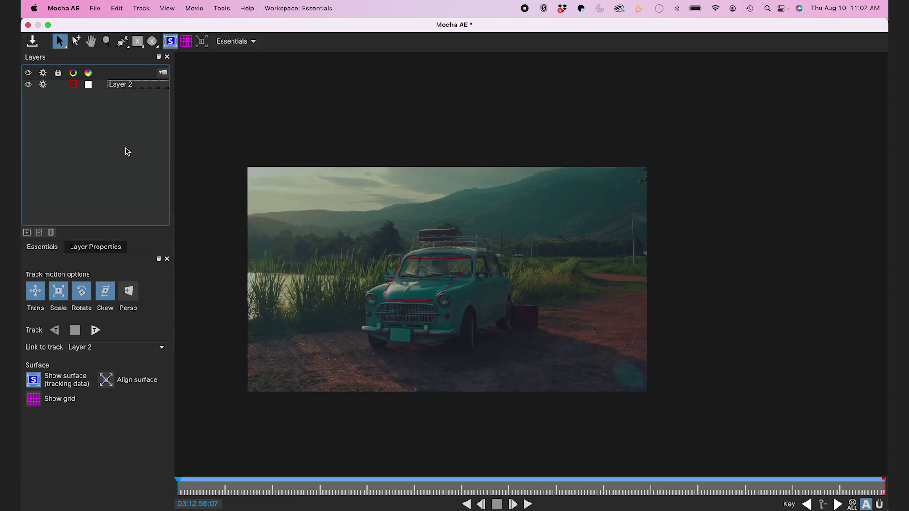
Draw a new spline shape outlining the field between the power poles.
click(122, 44)
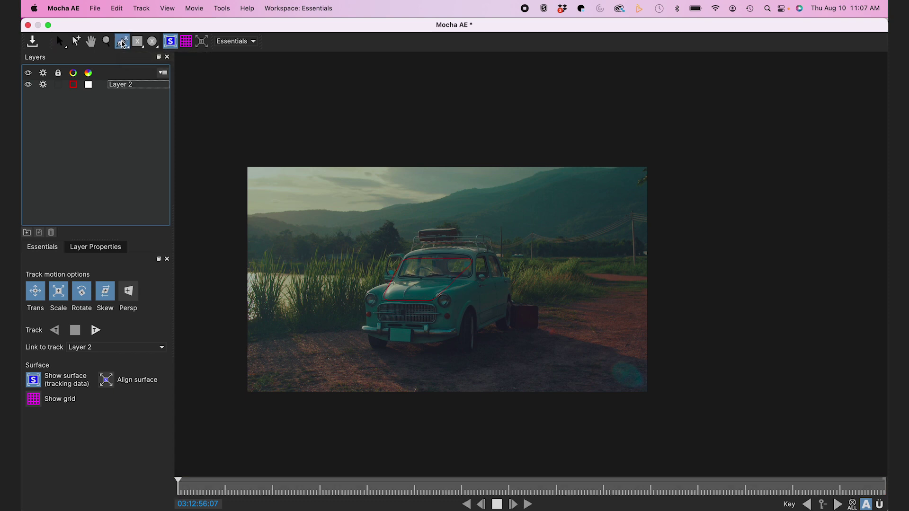
scroll(549, 244, up, 5)
scroll(551, 244, down, 2)
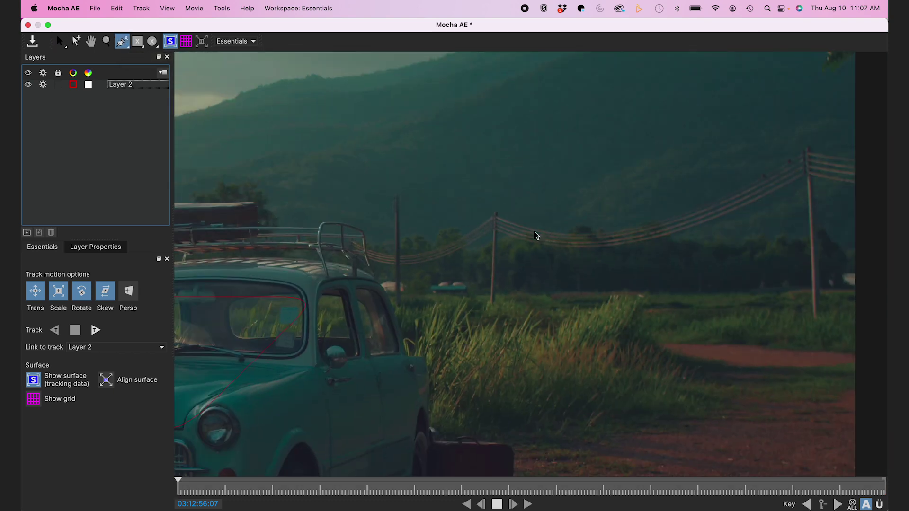
click(496, 214)
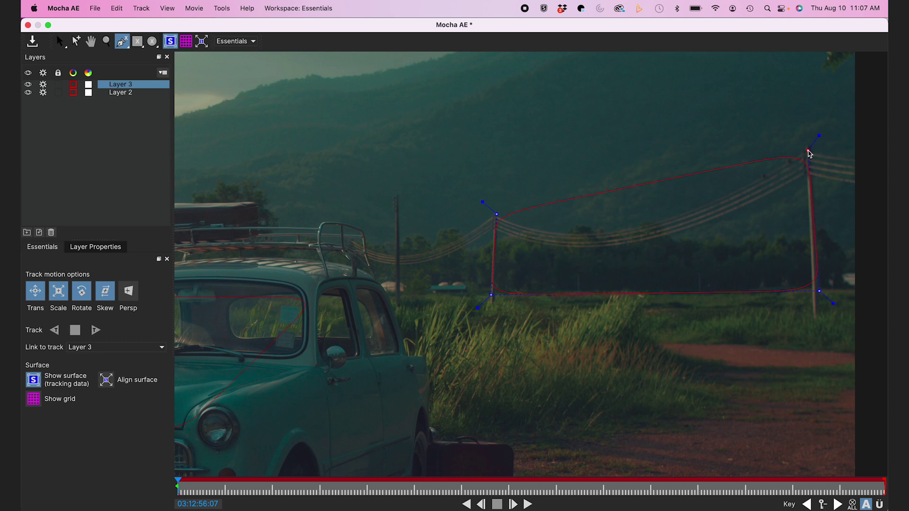
right_click(808, 150)
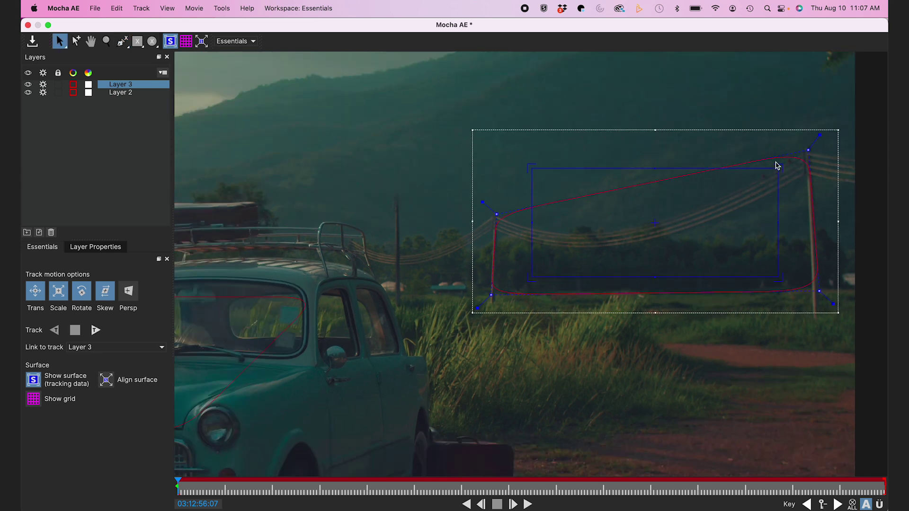
Align the surface to the power-line shape and track it forward.
click(106, 379)
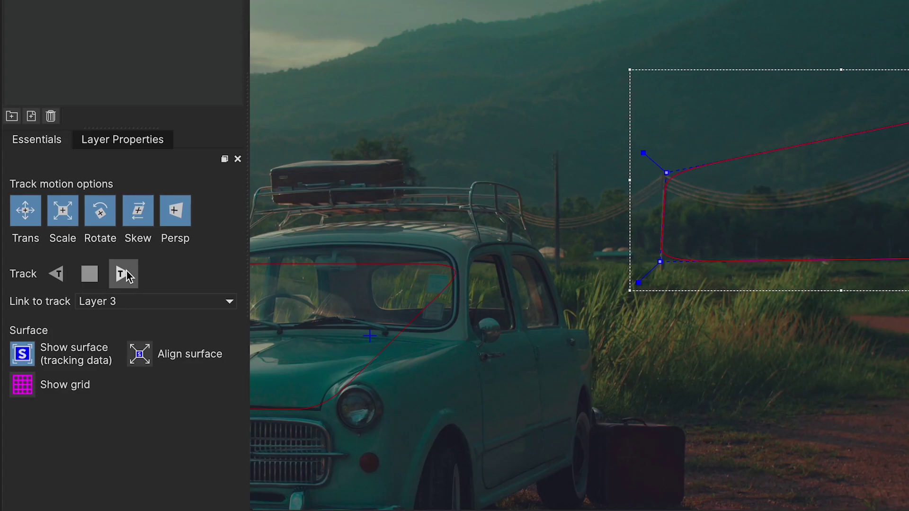
click(126, 275)
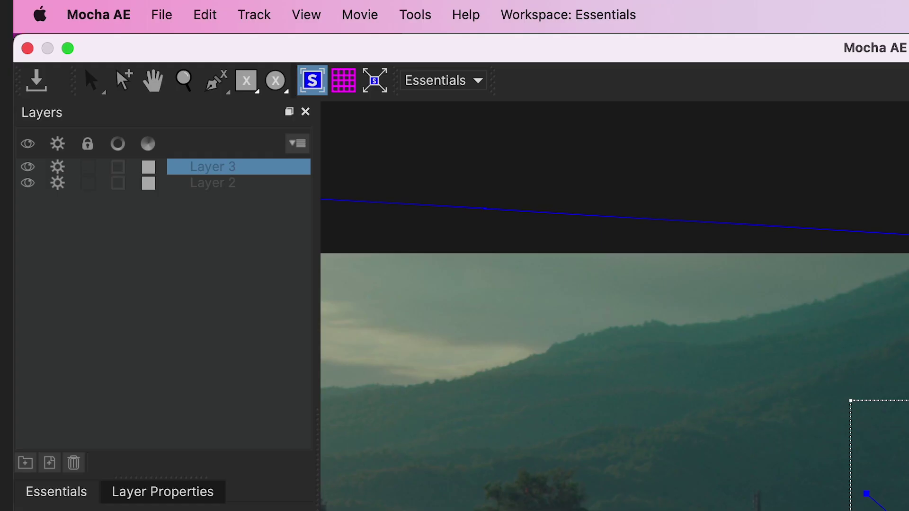
double_click(228, 184)
Rename Layer 2 to 'Car' and Layer 3 to 'Background'.
text(Car)
click(208, 170)
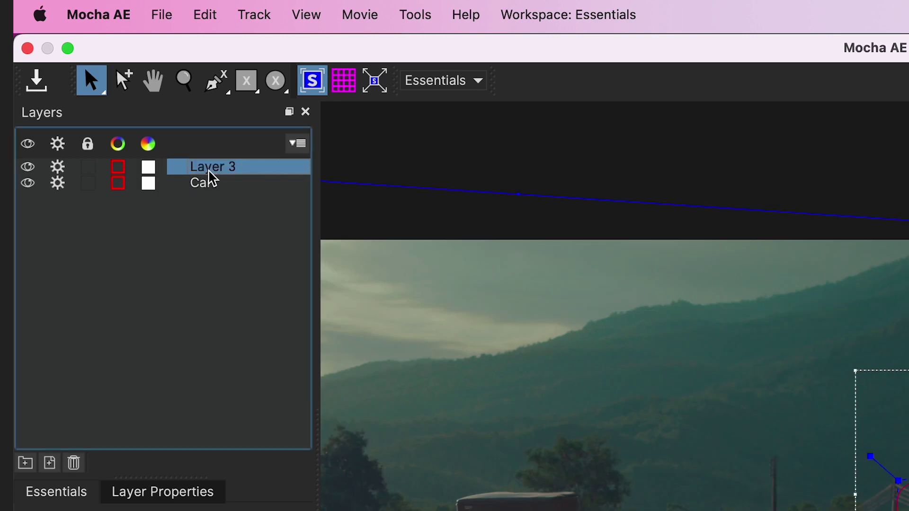
double_click(208, 168)
text(Backg)
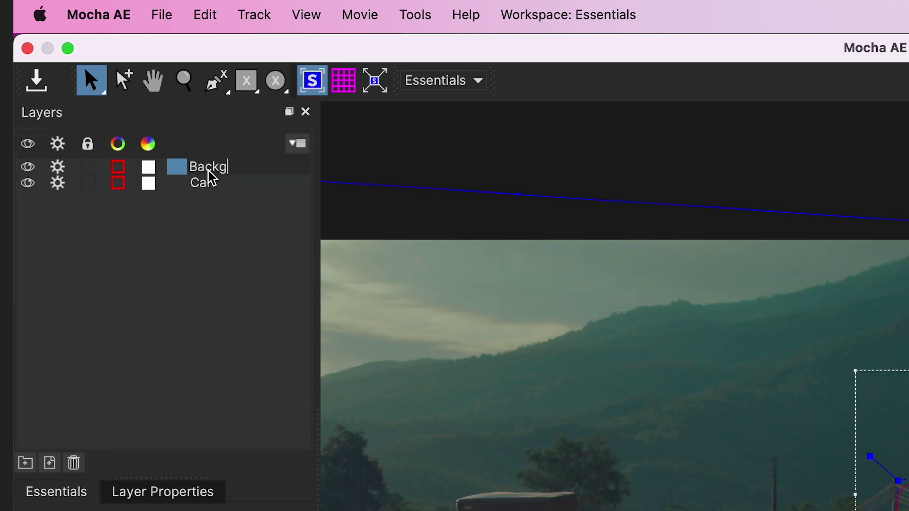
text(round)
key(Return)
click(217, 236)
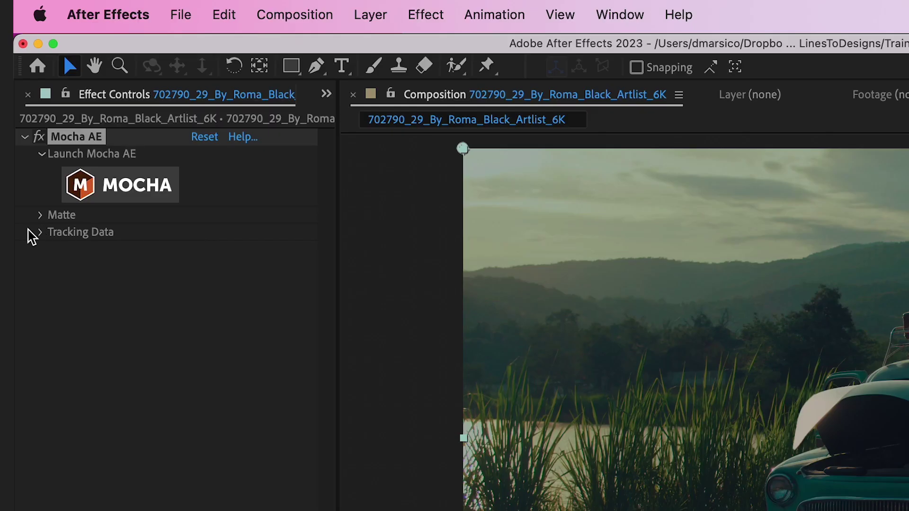
Load the Car track from Mocha and apply it as a corner pin to layer 2, car details.
click(34, 117)
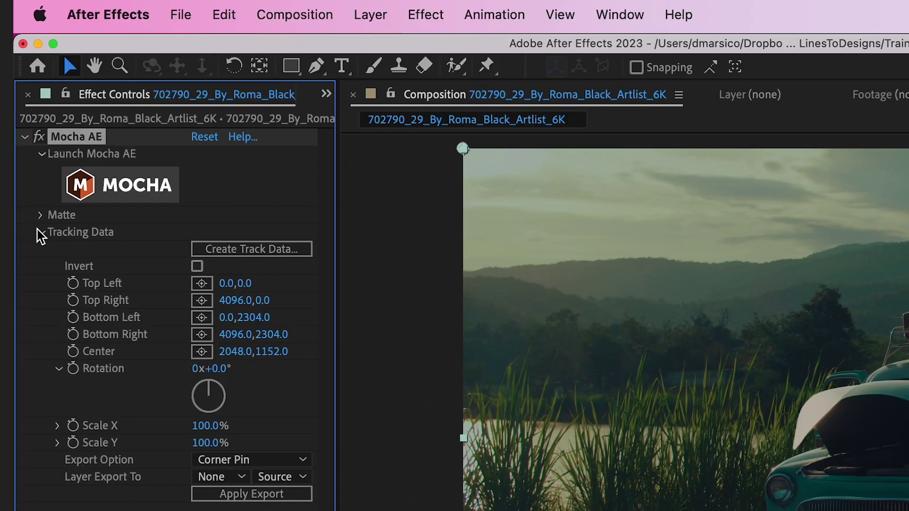
click(211, 250)
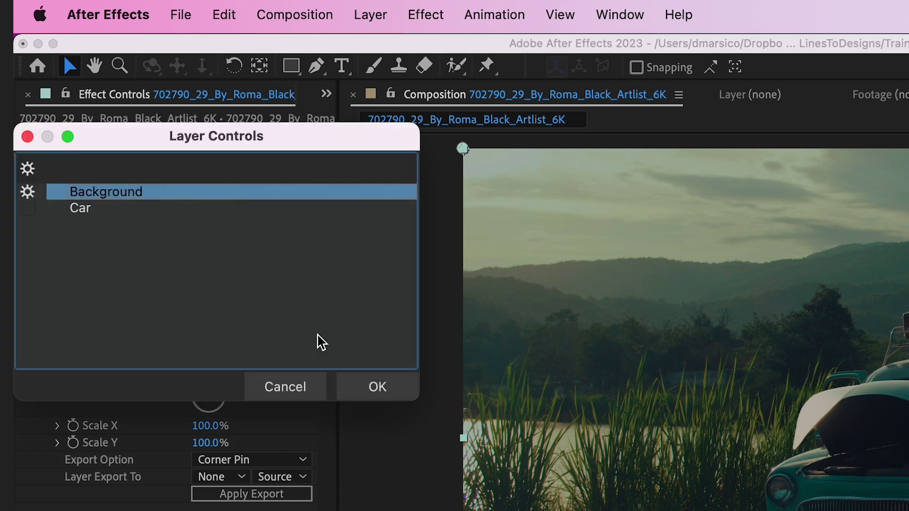
click(85, 211)
click(386, 383)
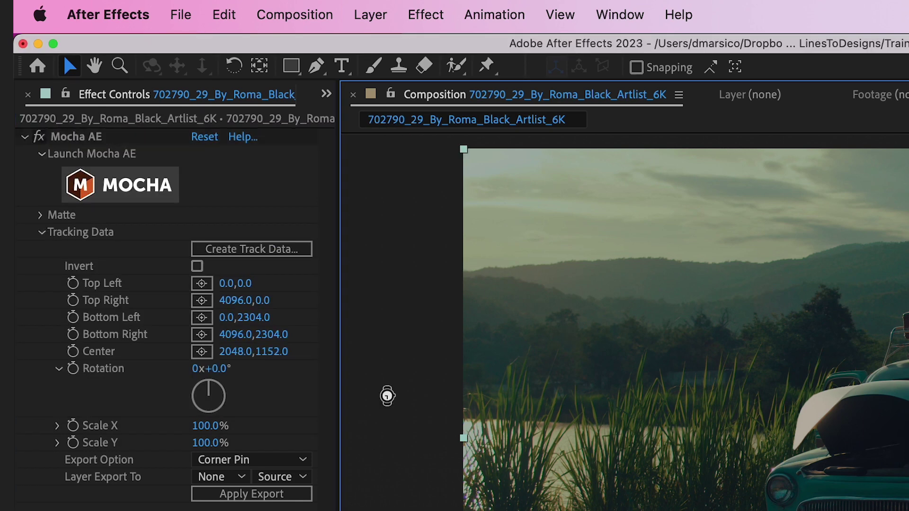
click(228, 476)
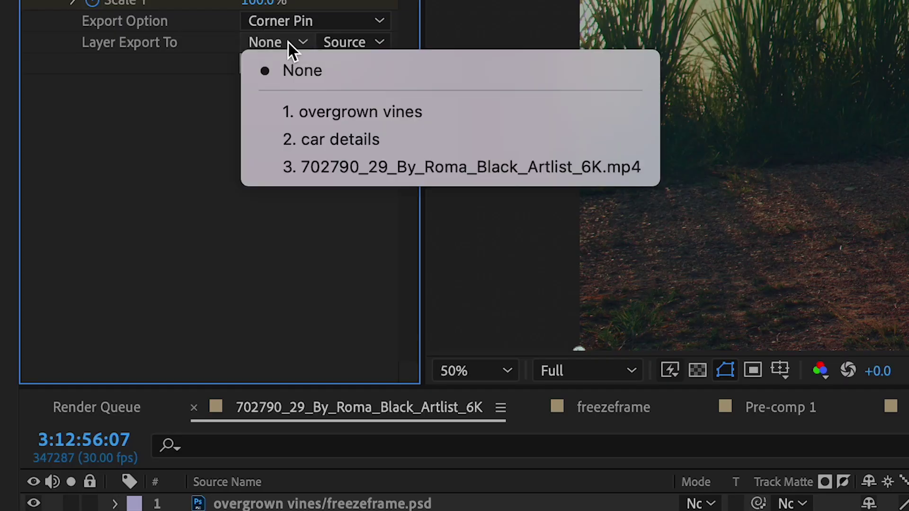
click(321, 141)
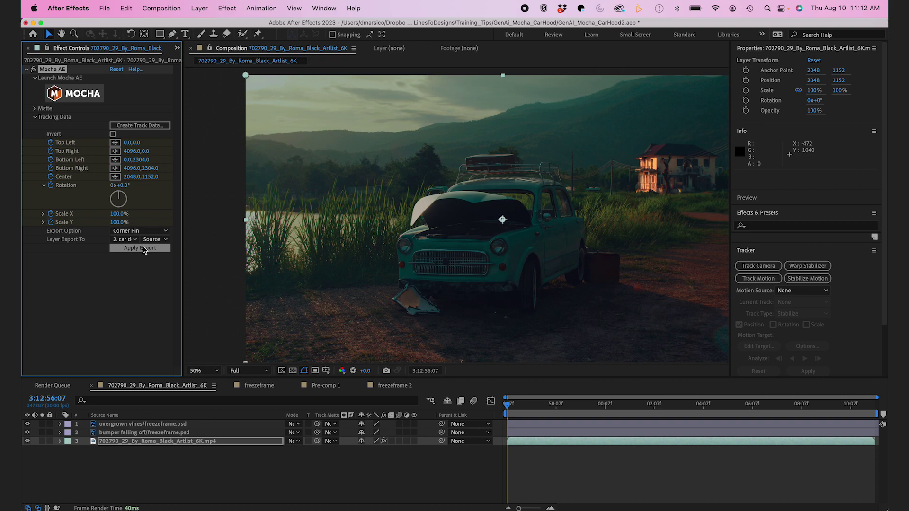
click(144, 250)
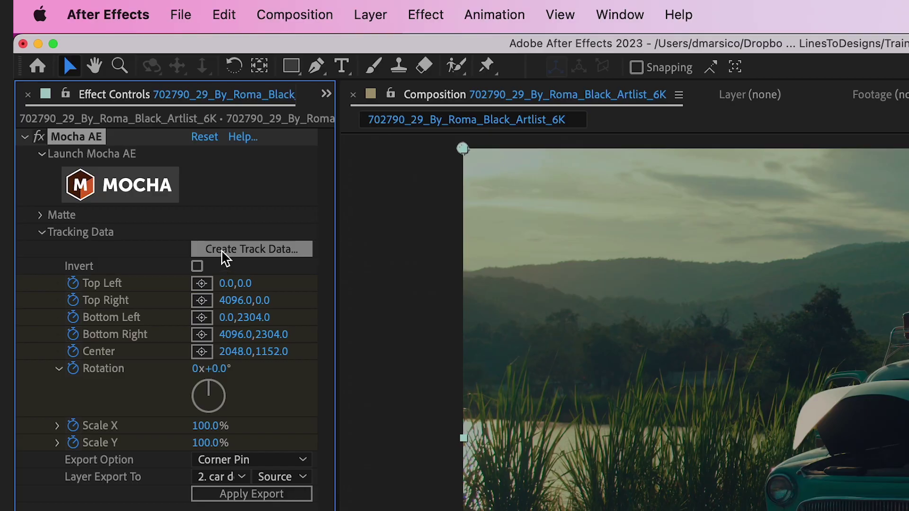
Load the Background track data and set its export target to layer 1, overgrown vines.
click(222, 253)
click(83, 200)
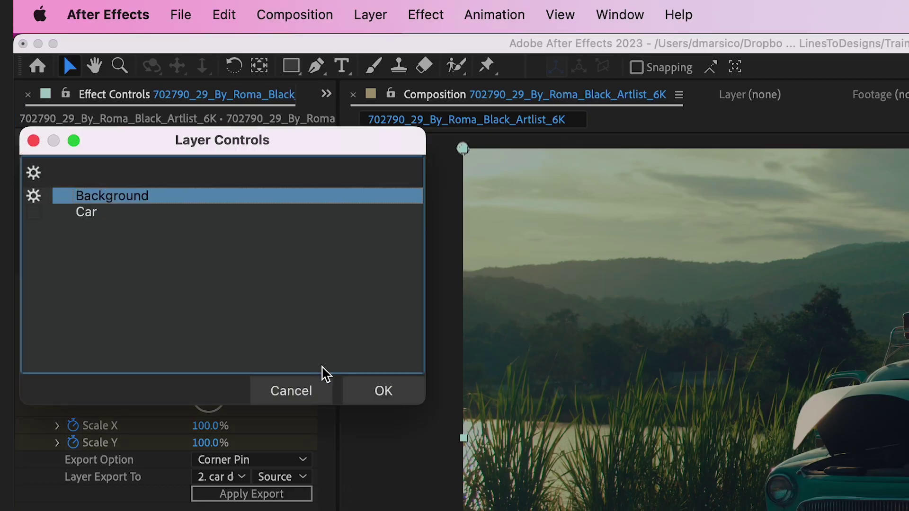
click(378, 391)
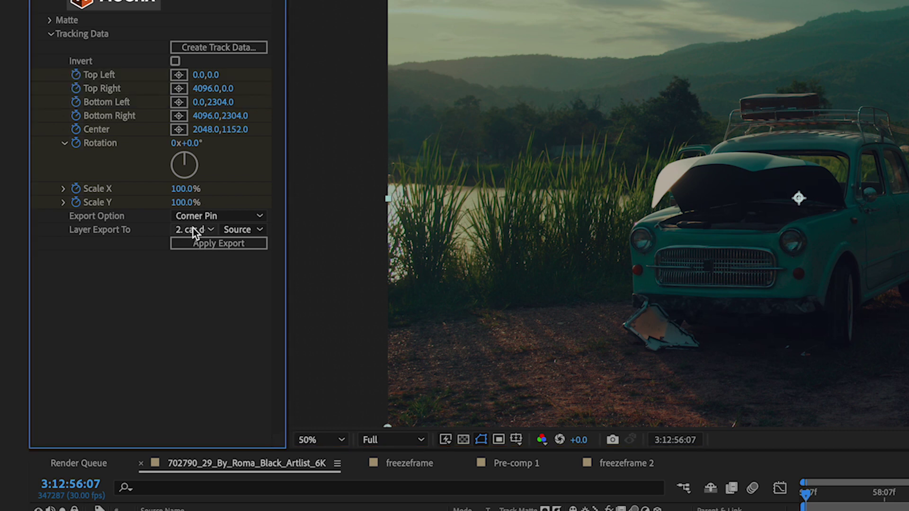
click(193, 229)
click(204, 270)
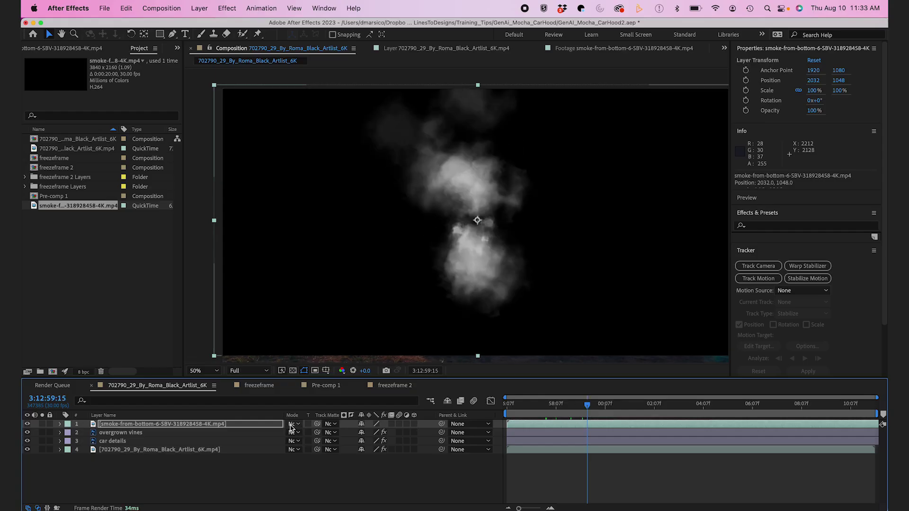
Set the smoke layer to Screen, scale it to 67%, and move it over the hood.
click(296, 424)
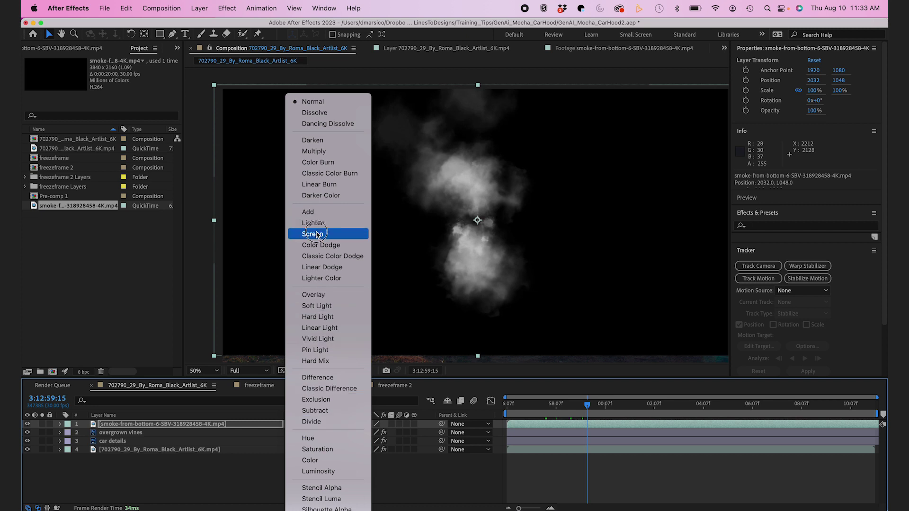
click(317, 234)
key(s)
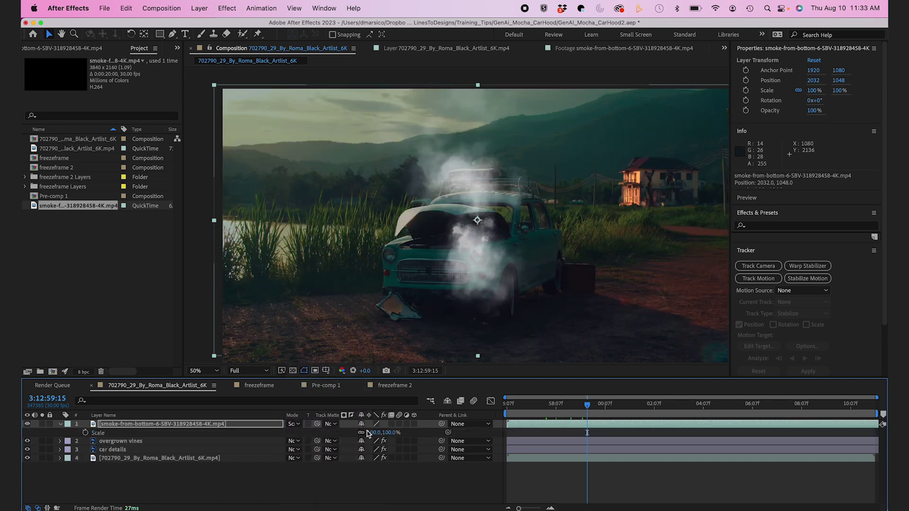
drag(368, 433, 357, 437)
drag(463, 272, 430, 246)
Pre-compose the smoke layer into Comp 1 and set the precomp to Screen mode.
right_click(199, 429)
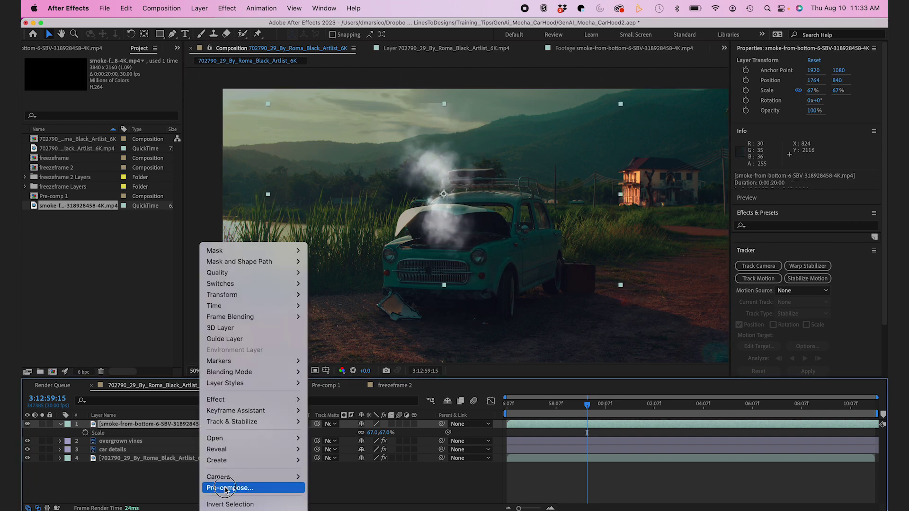
click(227, 488)
click(529, 356)
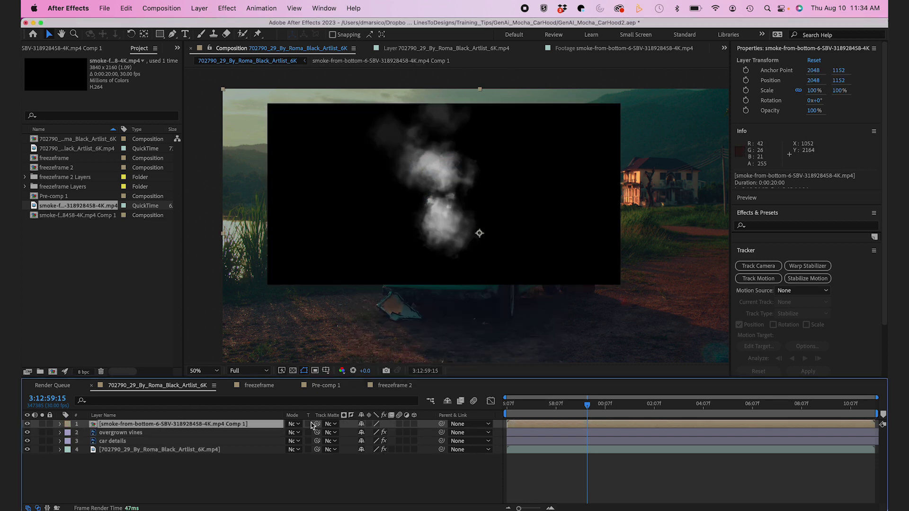
click(293, 424)
click(322, 234)
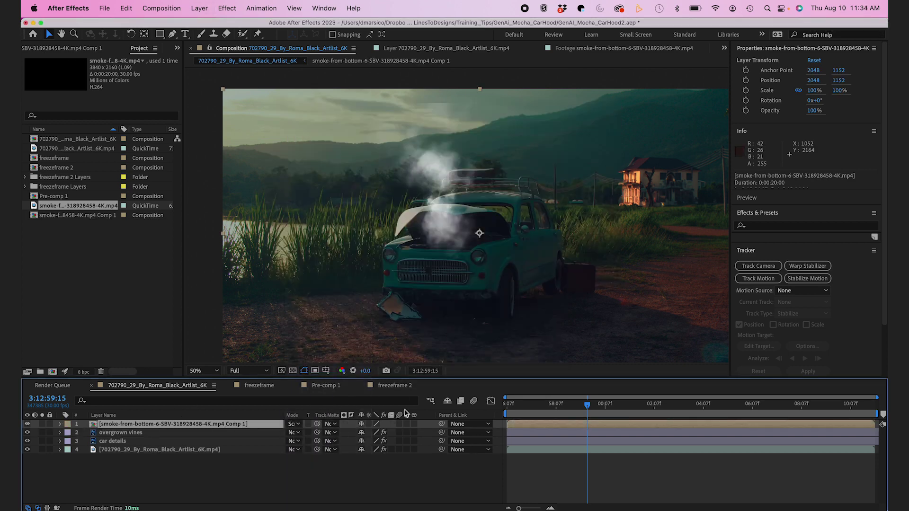
drag(524, 407, 507, 407)
Load the Car track data and apply it to the smoke Comp 1 precomp layer.
click(465, 216)
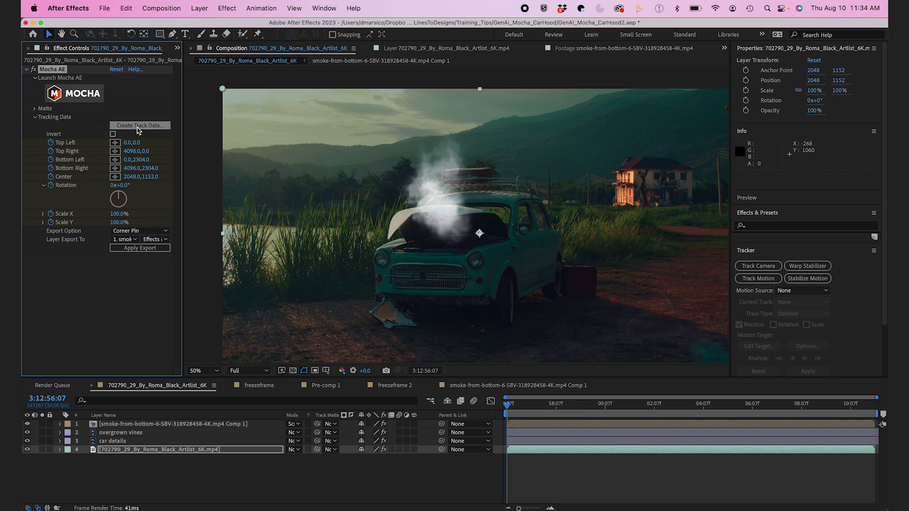
click(138, 126)
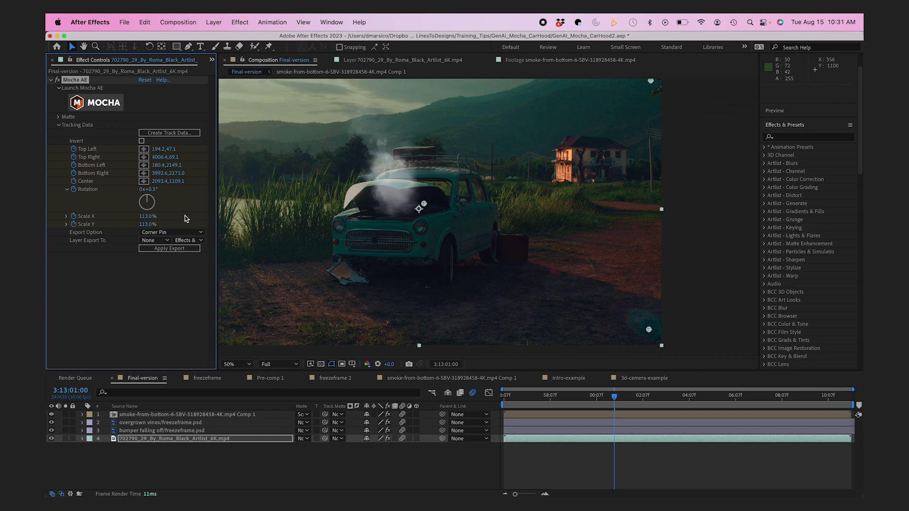
click(160, 238)
click(165, 263)
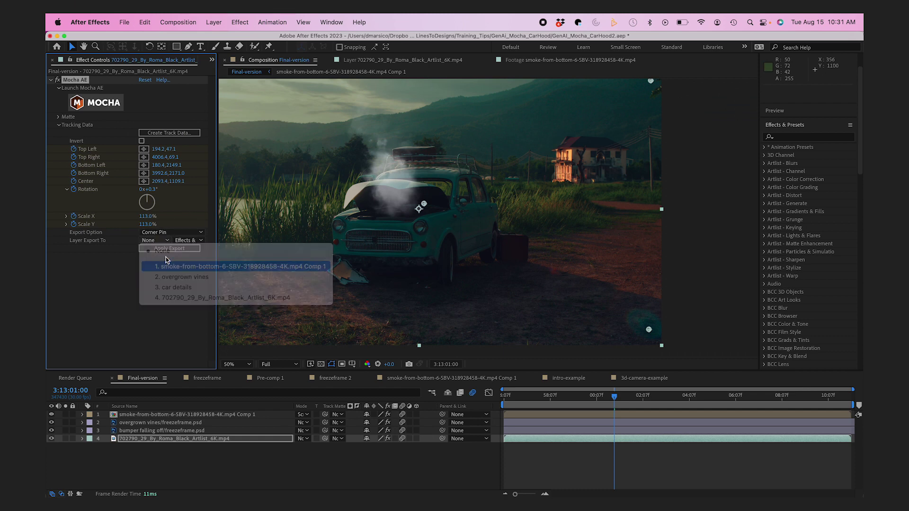
click(169, 250)
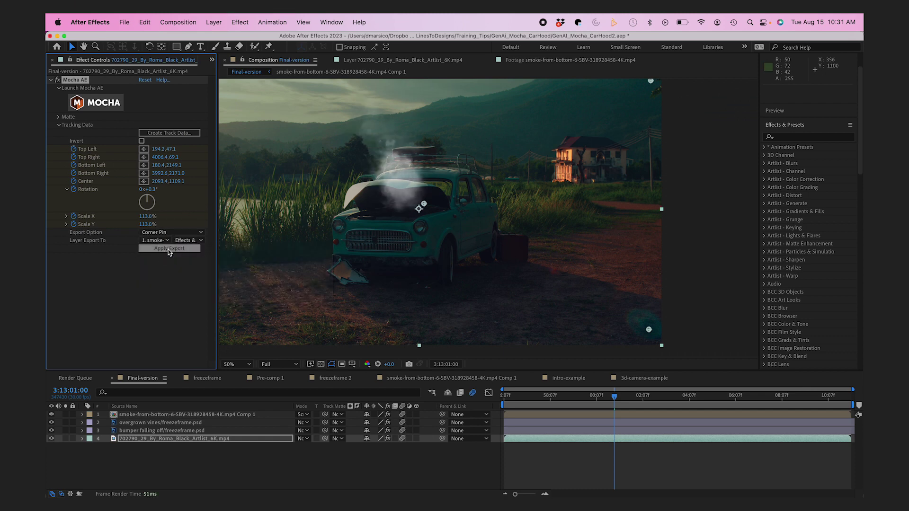